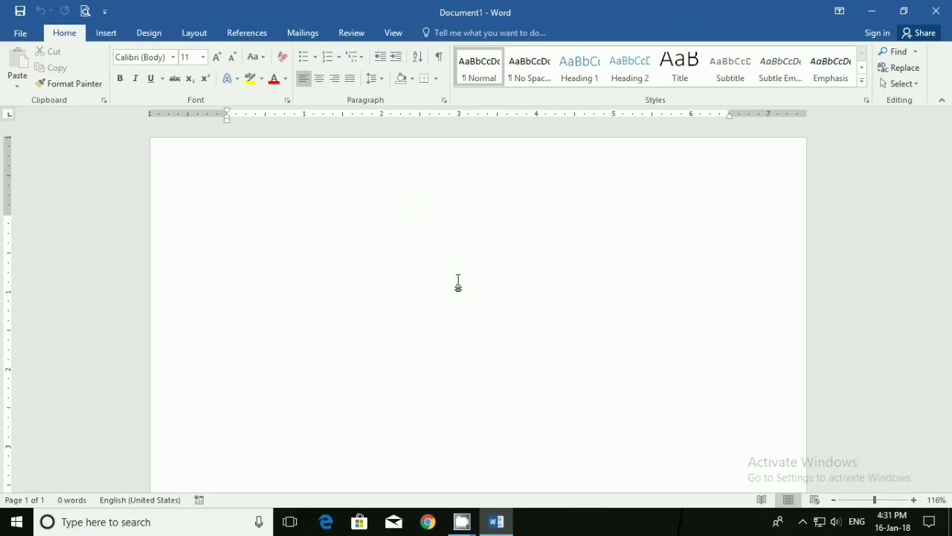
Generate five paragraphs of sample text with =rand() and select the opening word 'Video'
type("=rand()")
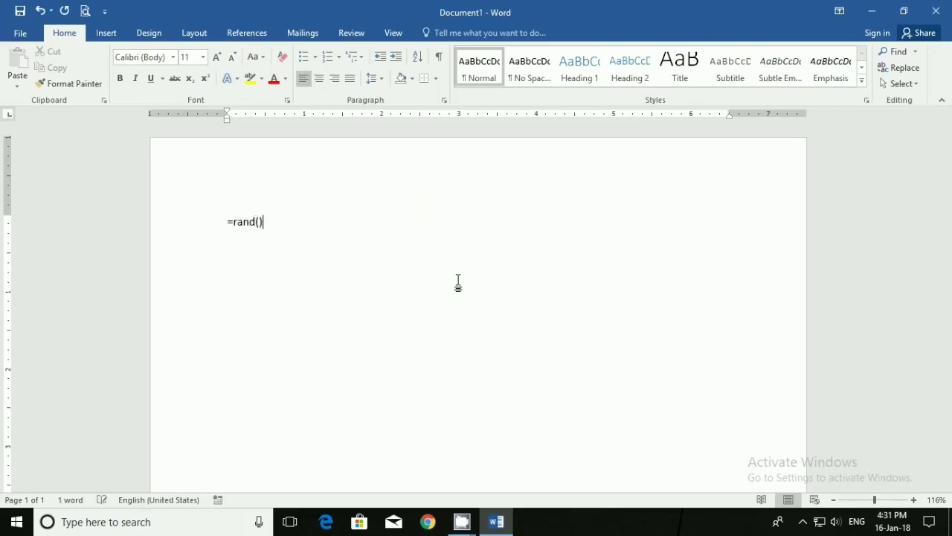
key("Return")
left_click_drag(228, 186, 255, 187)
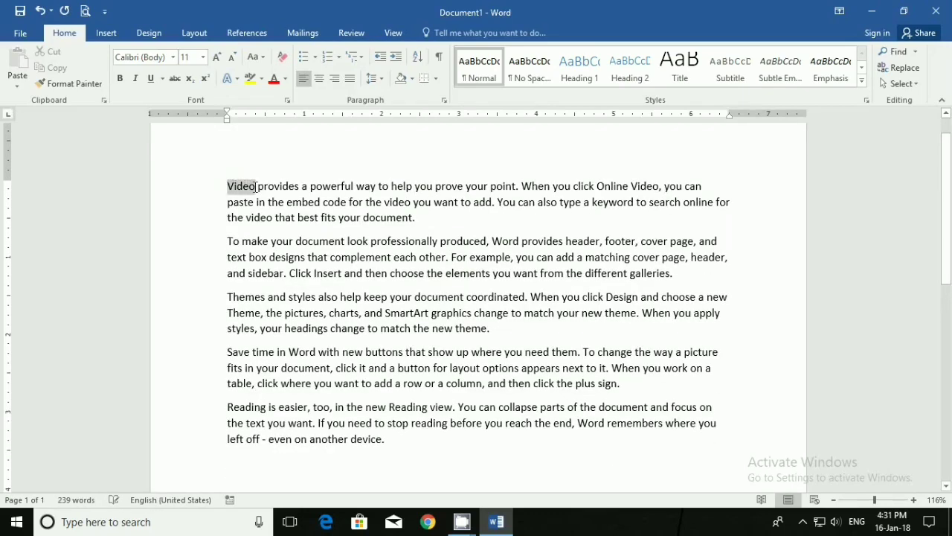
left_click(228, 187)
key("shift+End")
scroll(406, 259, "up", 1)
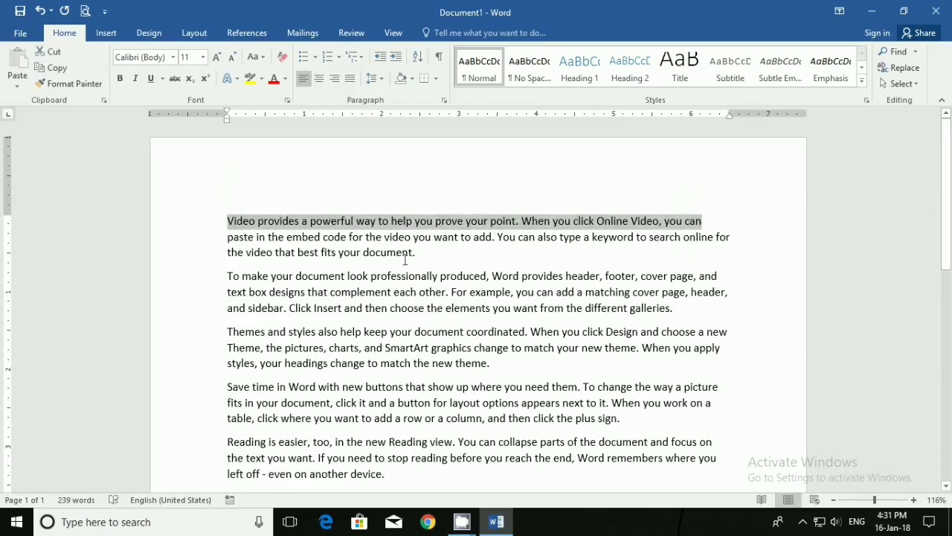
left_click(420, 255, "shift")
left_click(317, 253)
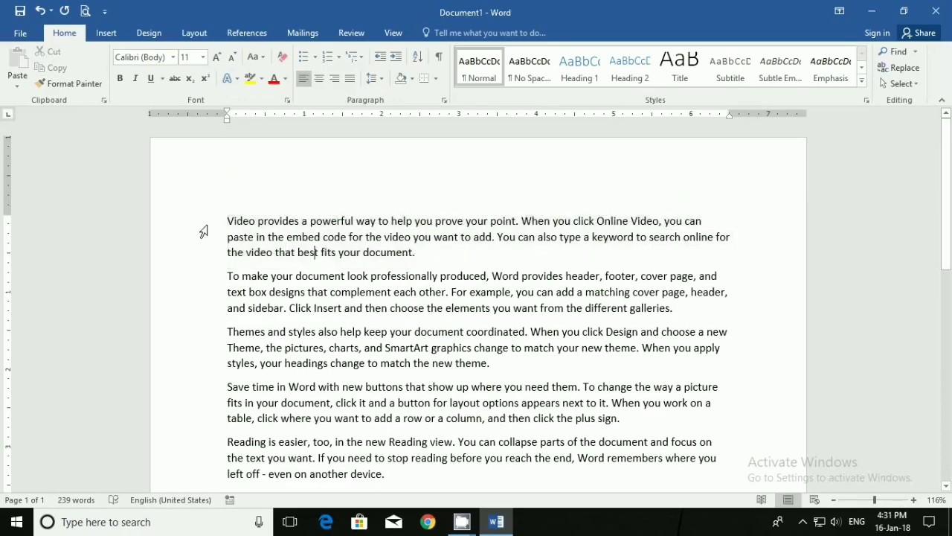
left_click_drag(228, 221, 256, 222)
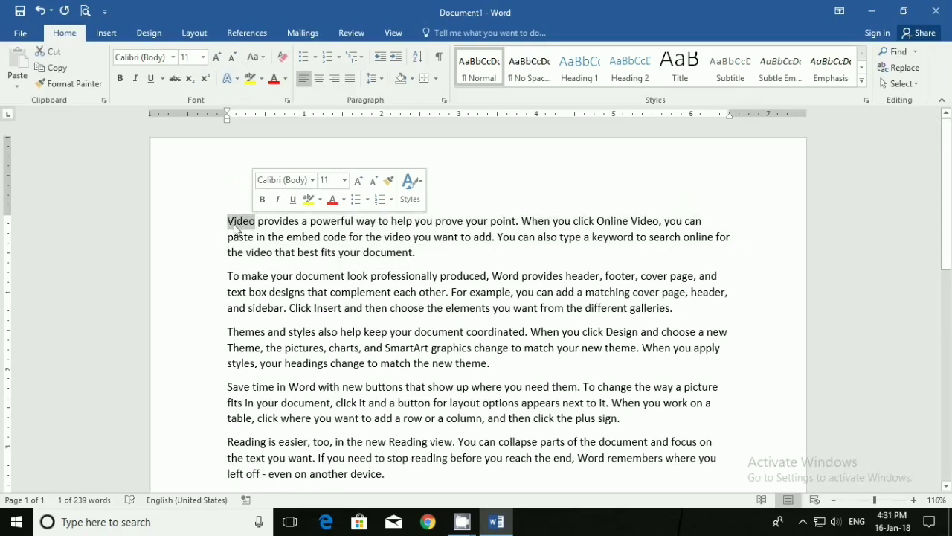
Hyperlink 'Video' to New Year Party Invitation in Documents, then Ctrl+click the link to follow it
left_click(107, 34)
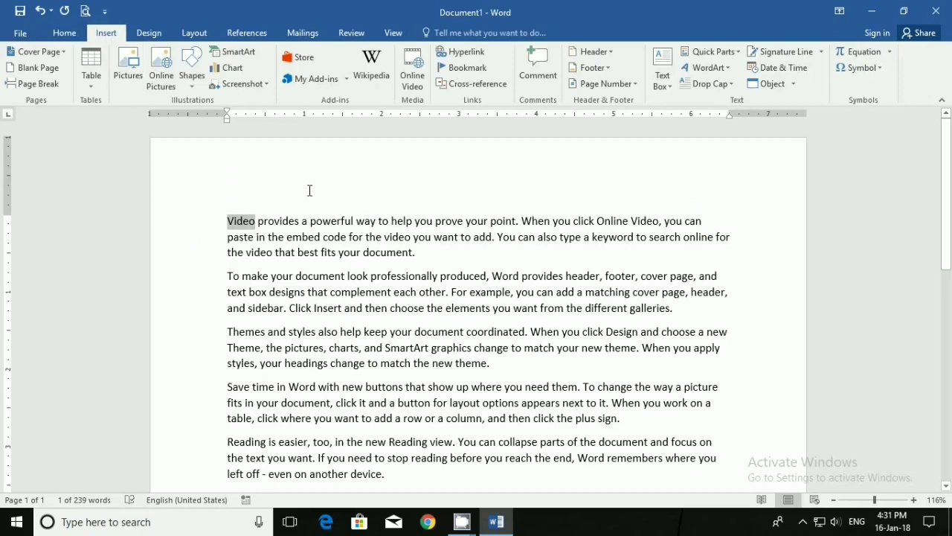
left_click(462, 52)
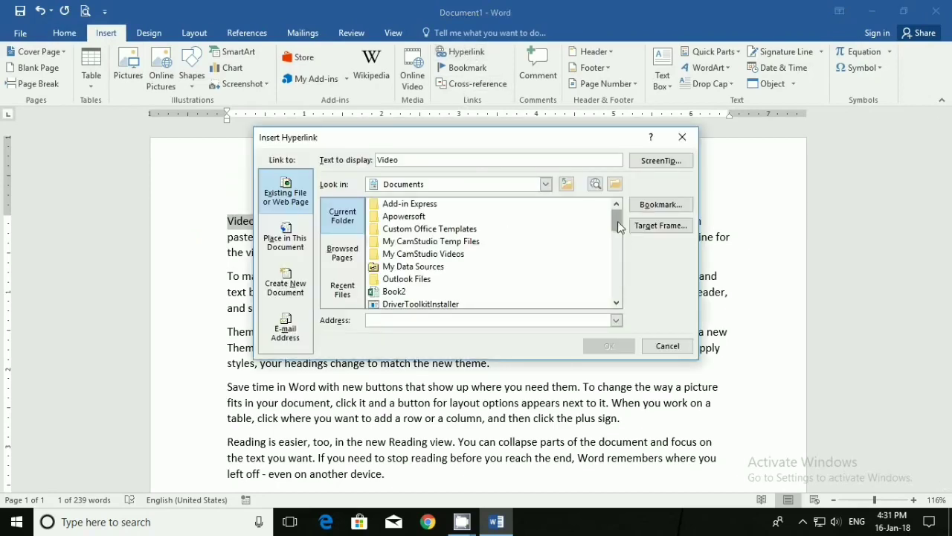
left_click_drag(617, 221, 621, 259)
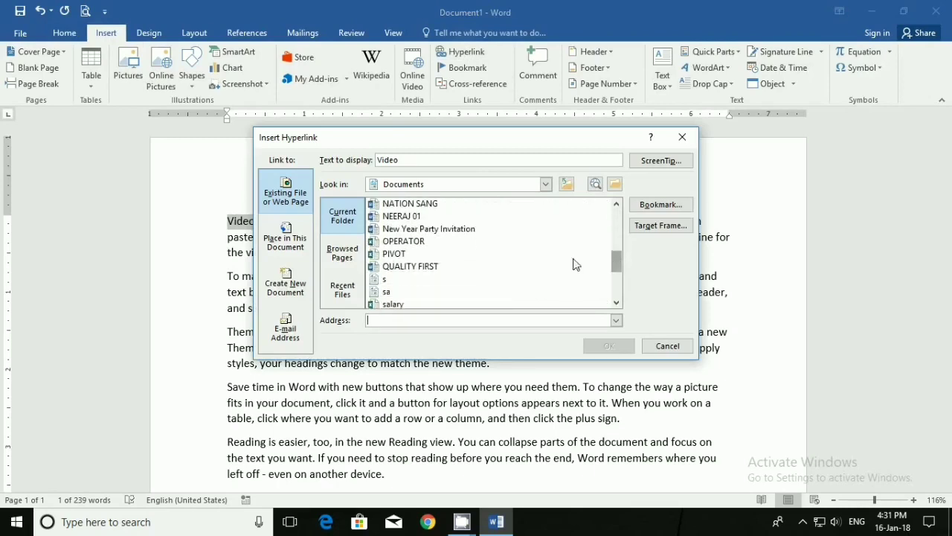
left_click(406, 229)
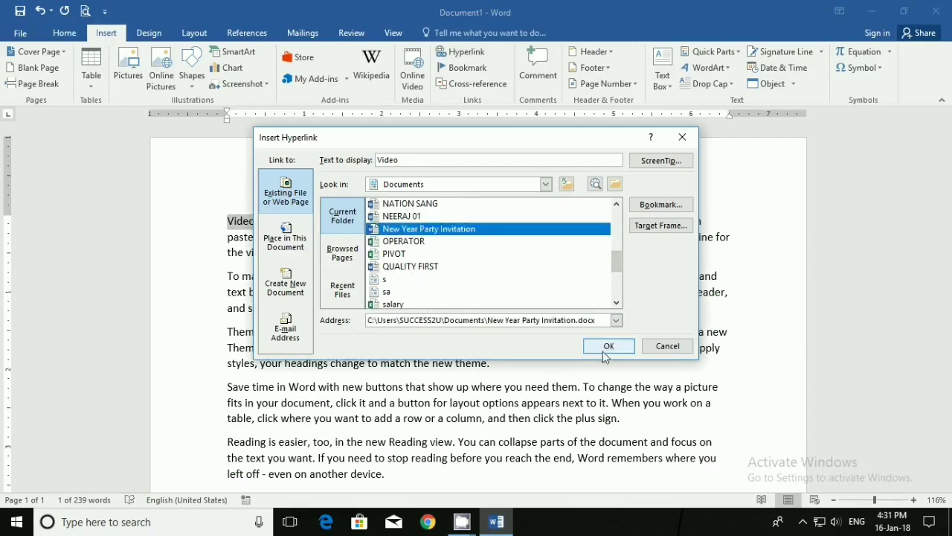
left_click(603, 349)
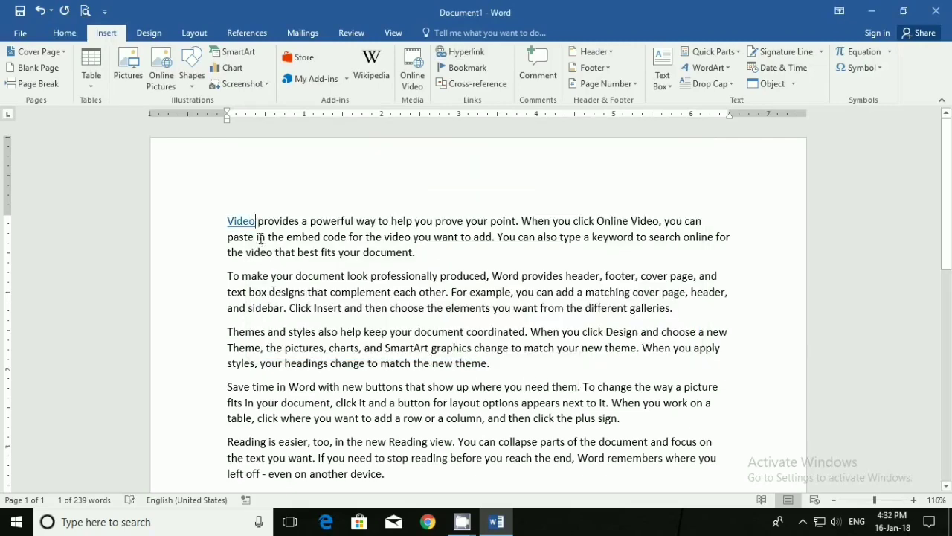
left_click(248, 218)
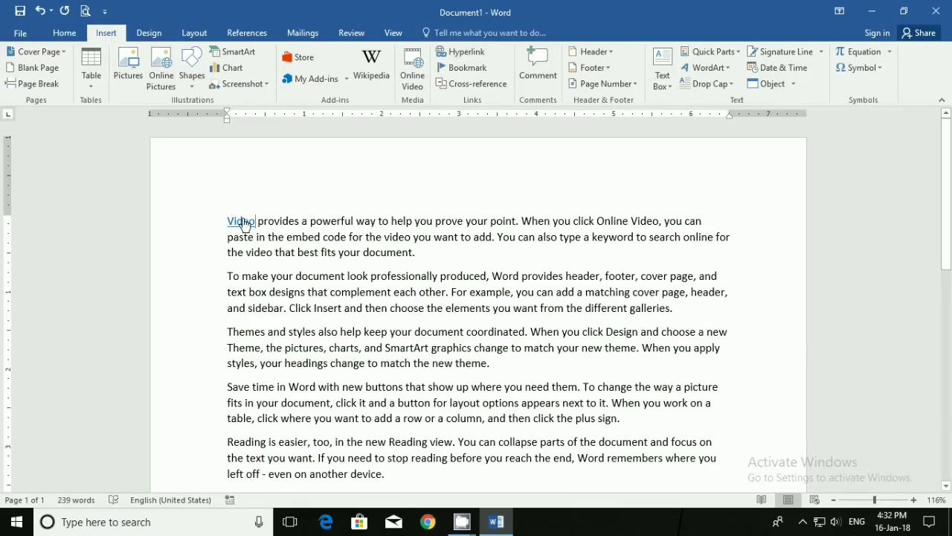
left_click(246, 226, "ctrl")
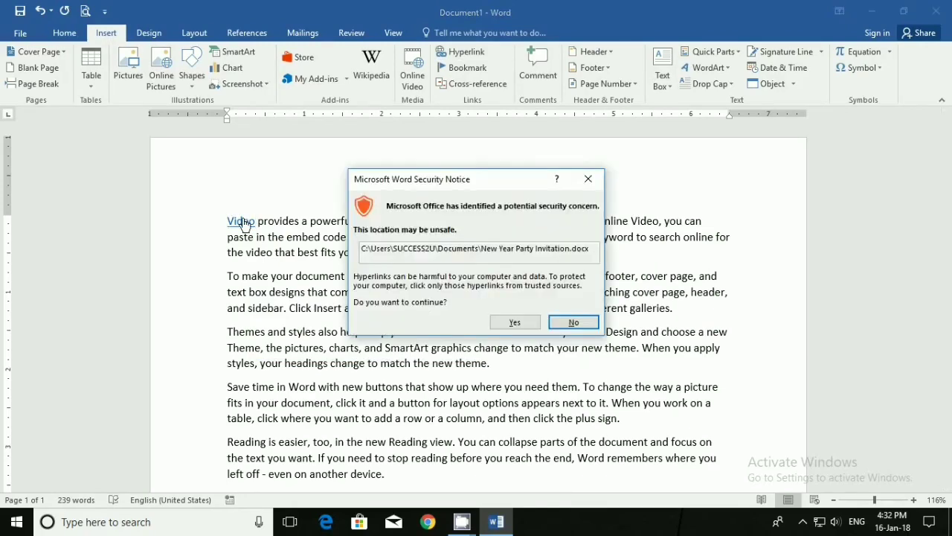
Accept the security notice to open New Year Party Invitation, then close that document
left_click(527, 322)
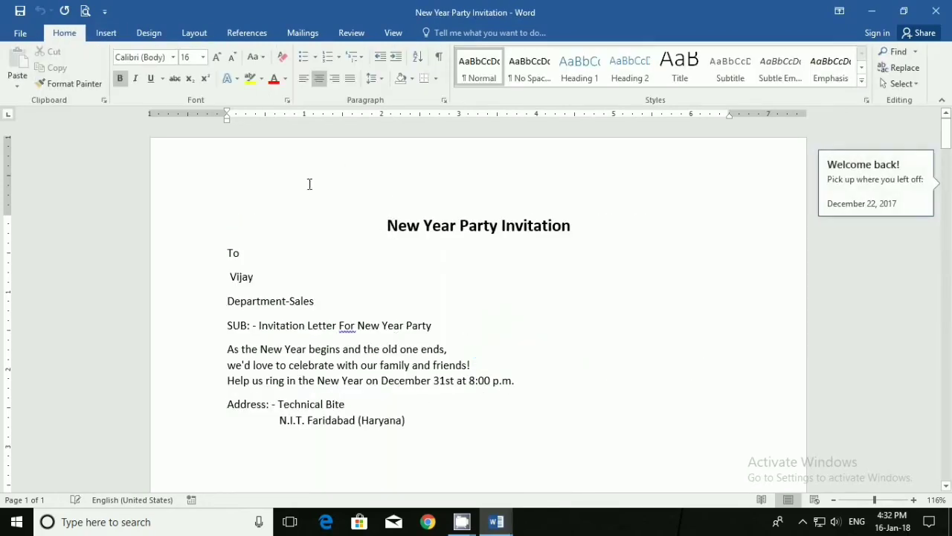
left_click(935, 18)
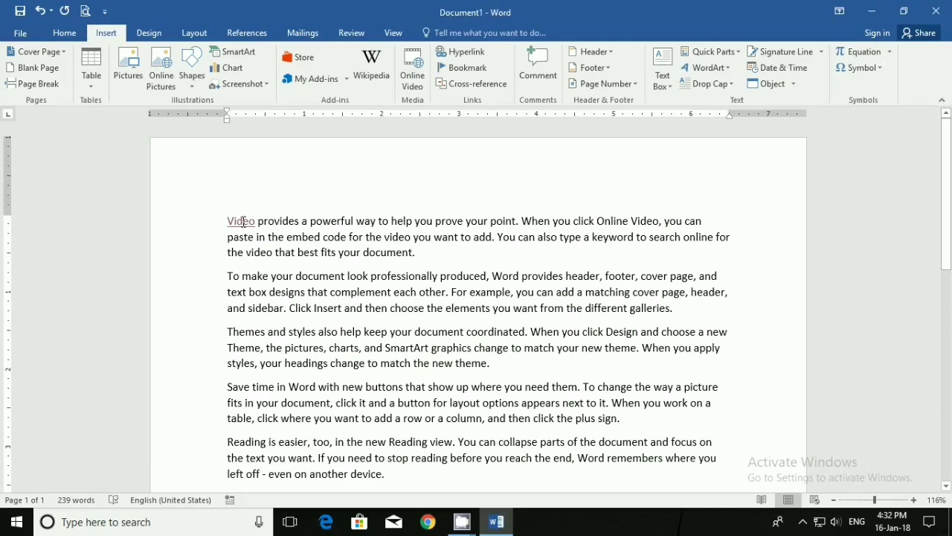
Edit the Video hyperlink so its target is NATION SANG.docx in Documents
right_click(243, 222)
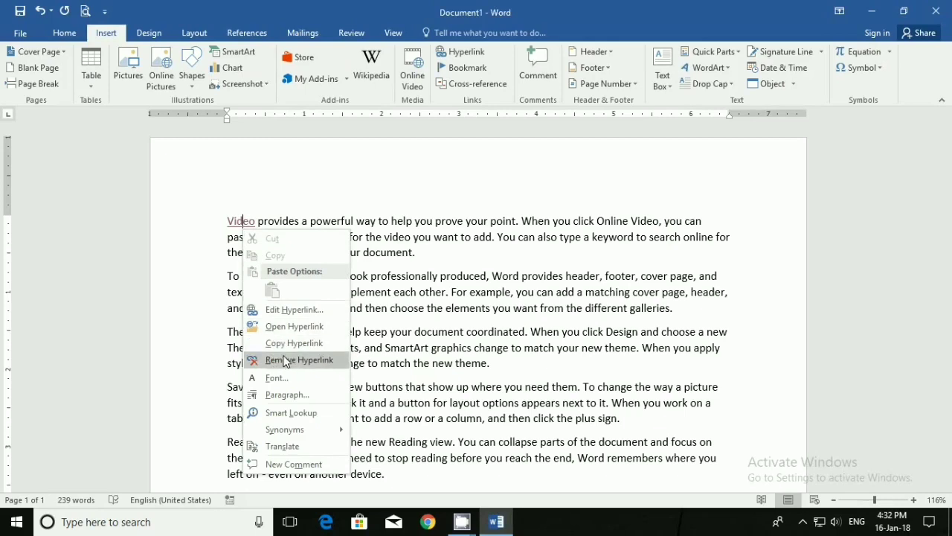
left_click(305, 309)
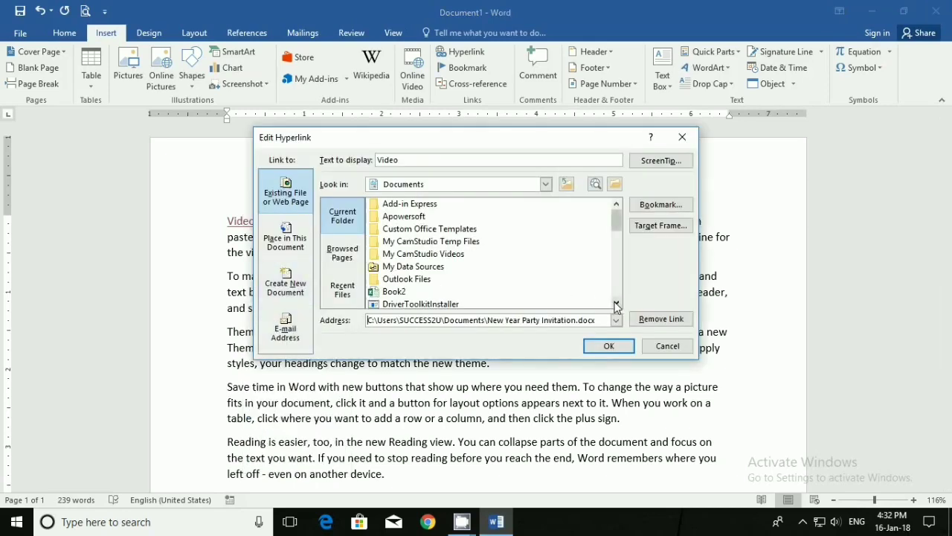
left_click(617, 304)
left_click(617, 303)
left_click(616, 304)
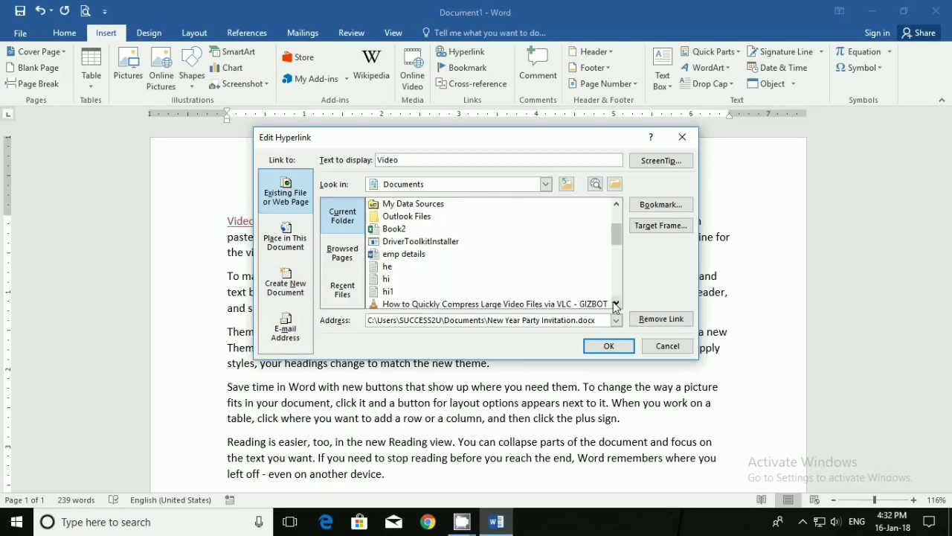
left_click(617, 304)
left_click(616, 304)
left_click(617, 304)
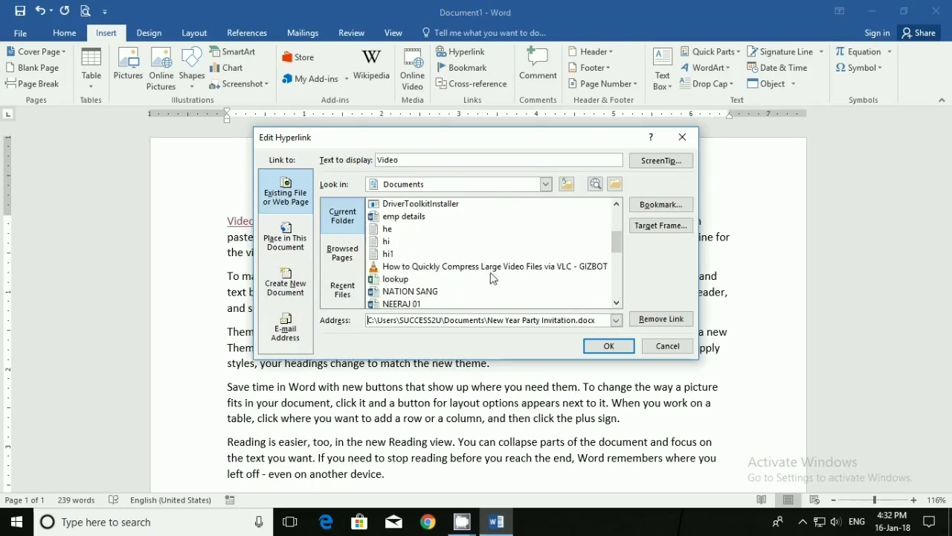
left_click(616, 304)
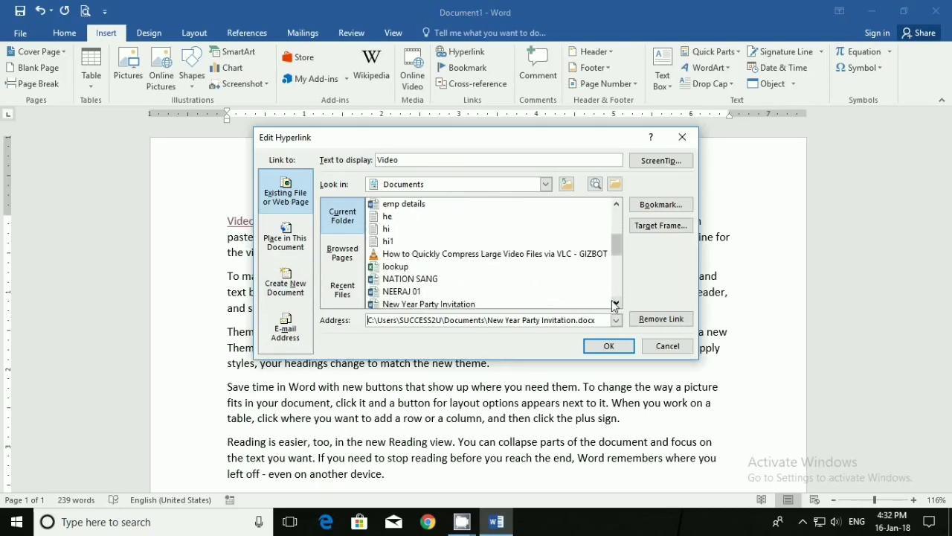
left_click(617, 303)
left_click(414, 270)
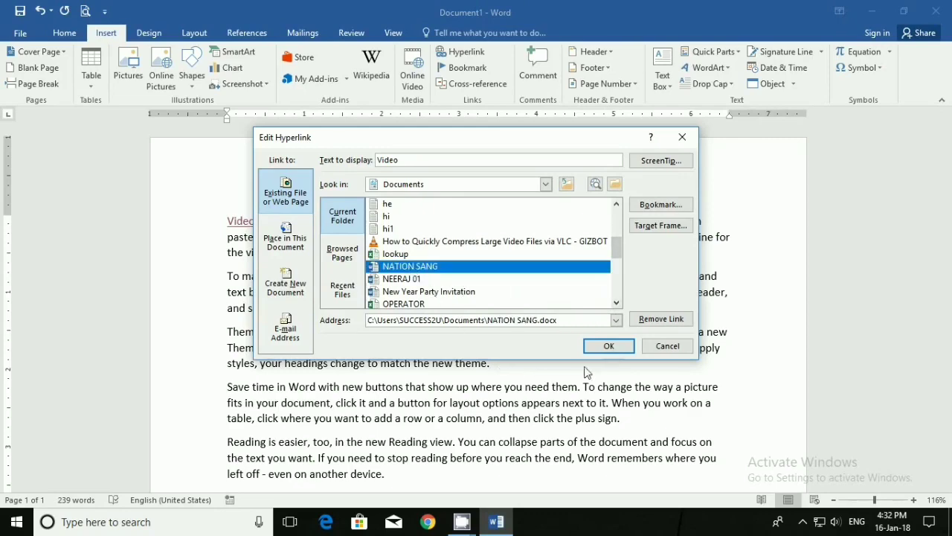
left_click(603, 351)
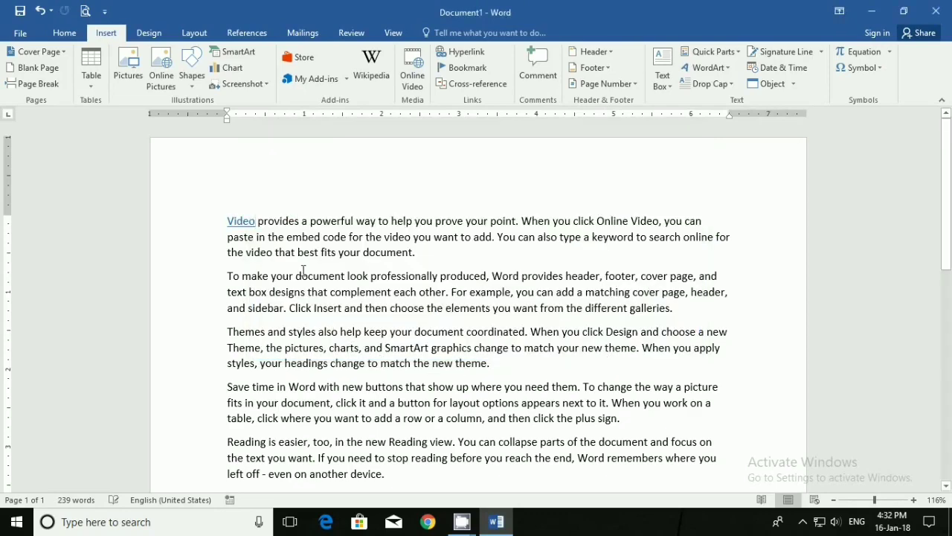
Follow the Video link, accept the security notice to open NATION SANG, then close it
left_click(246, 227, "ctrl")
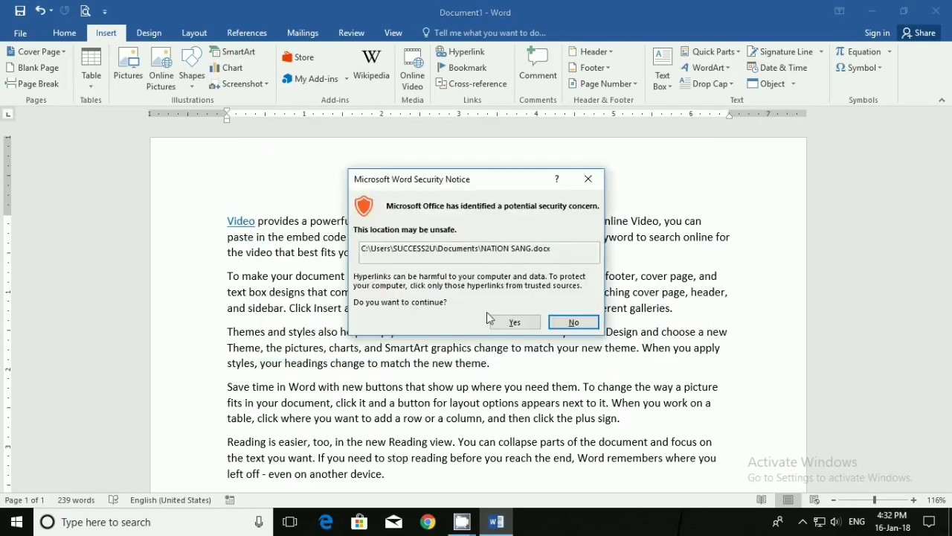
left_click(497, 324)
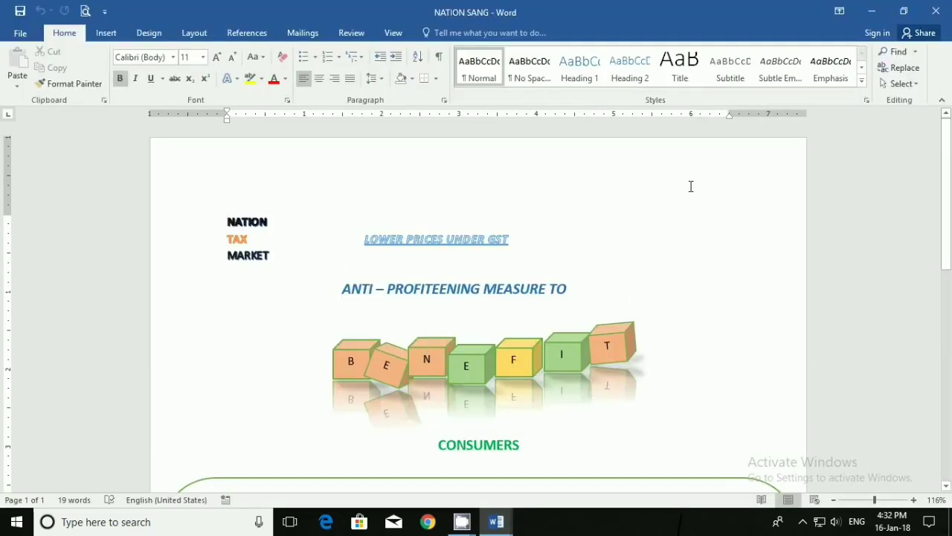
left_click(940, 11)
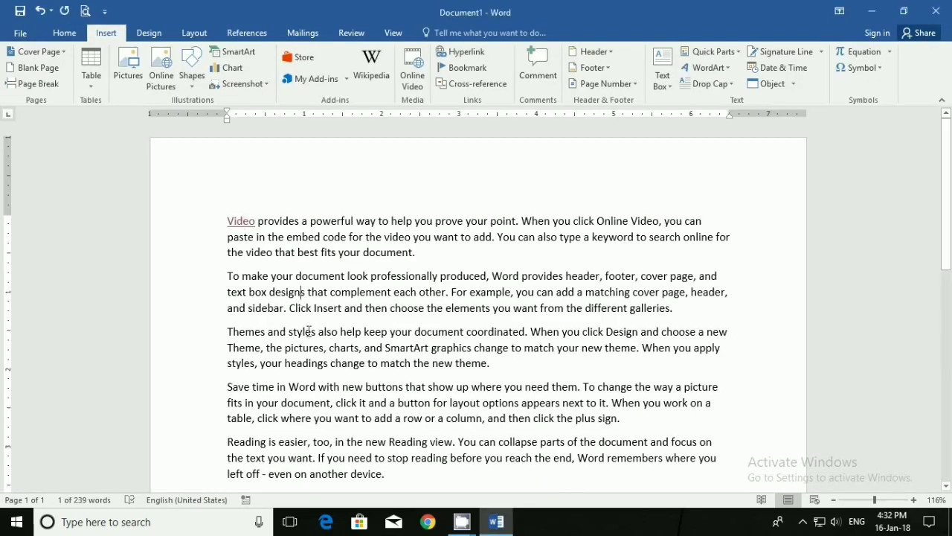
Remove the hyperlink from 'Video' and select the now-plain word again
left_click(245, 223)
right_click(244, 222)
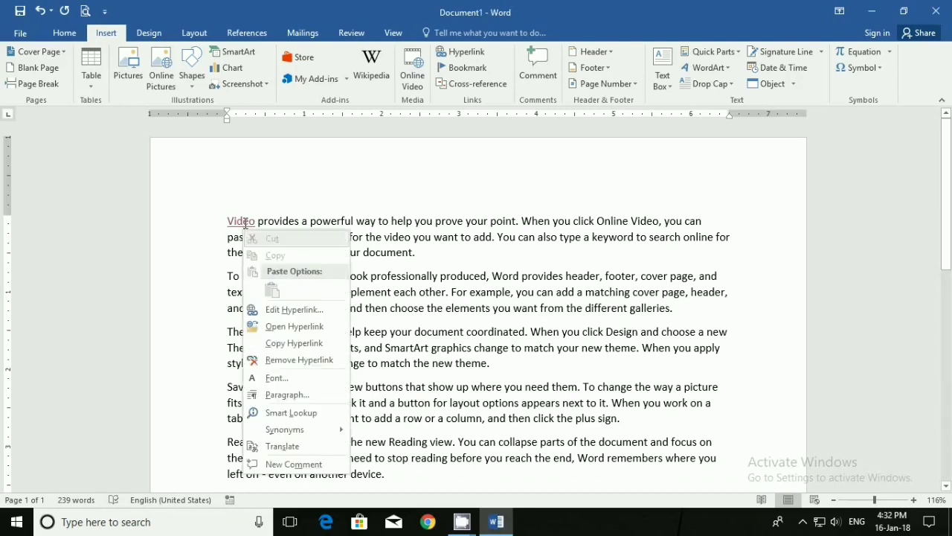
left_click(275, 360)
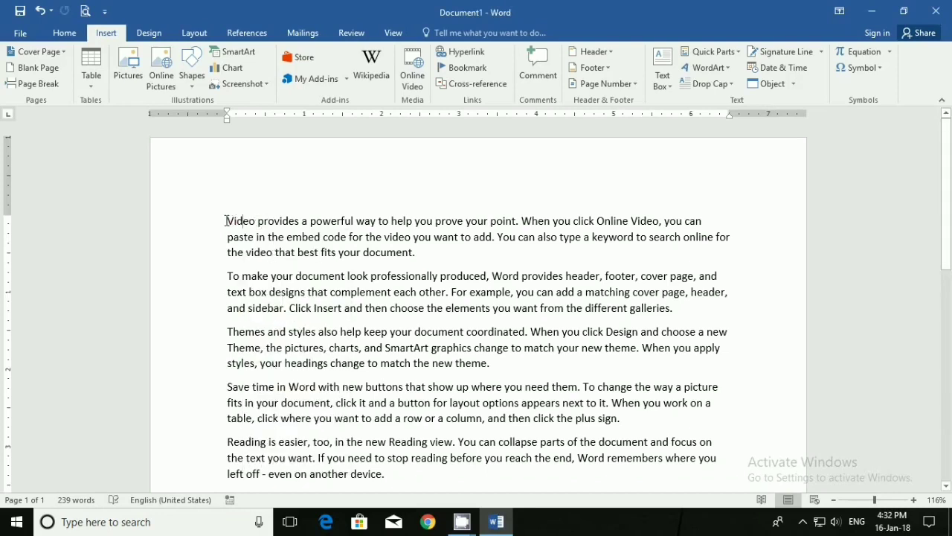
left_click_drag(227, 221, 254, 221)
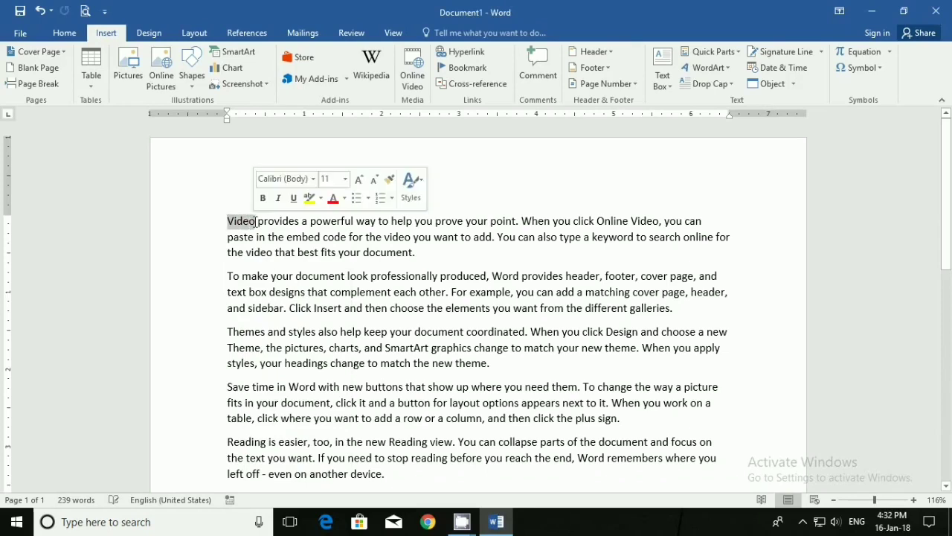
Link 'Video' to D:\wallpaper\funny\images (1).jpg and follow the link to open the picture
left_click(470, 52)
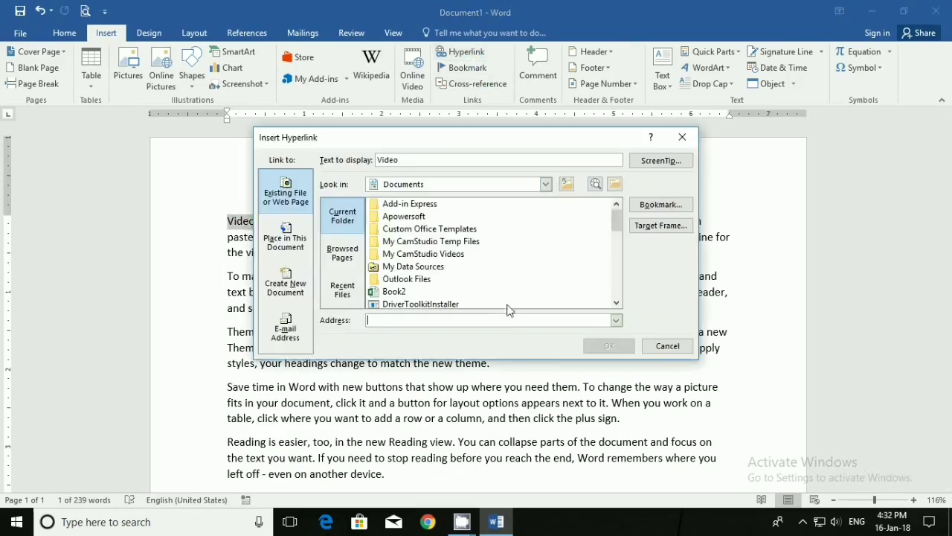
left_click(546, 184)
left_click_drag(551, 227, 550, 265)
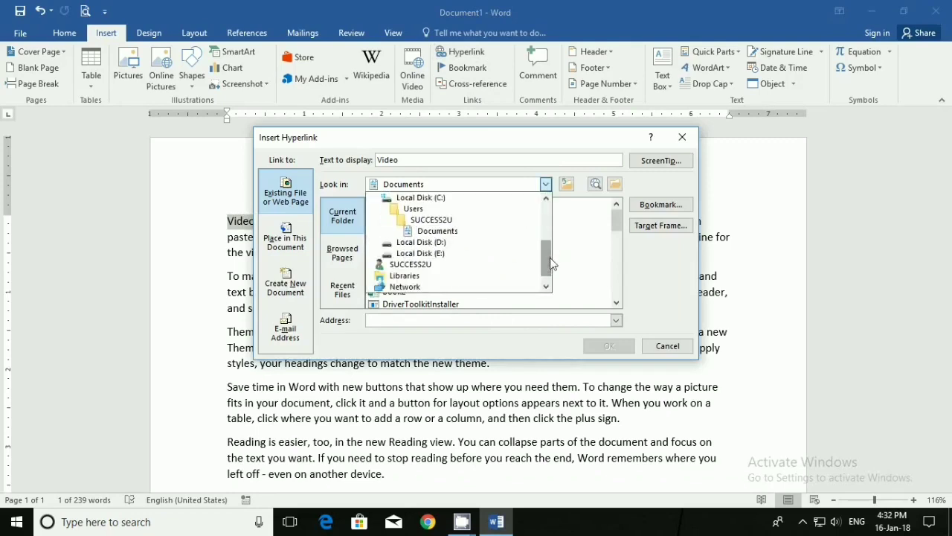
left_click(438, 248)
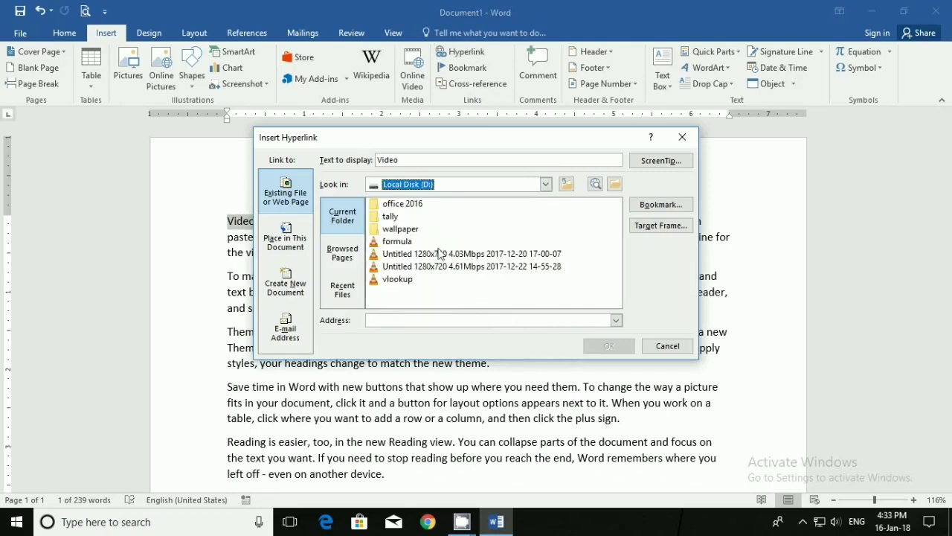
double_click(402, 228)
left_click(398, 244)
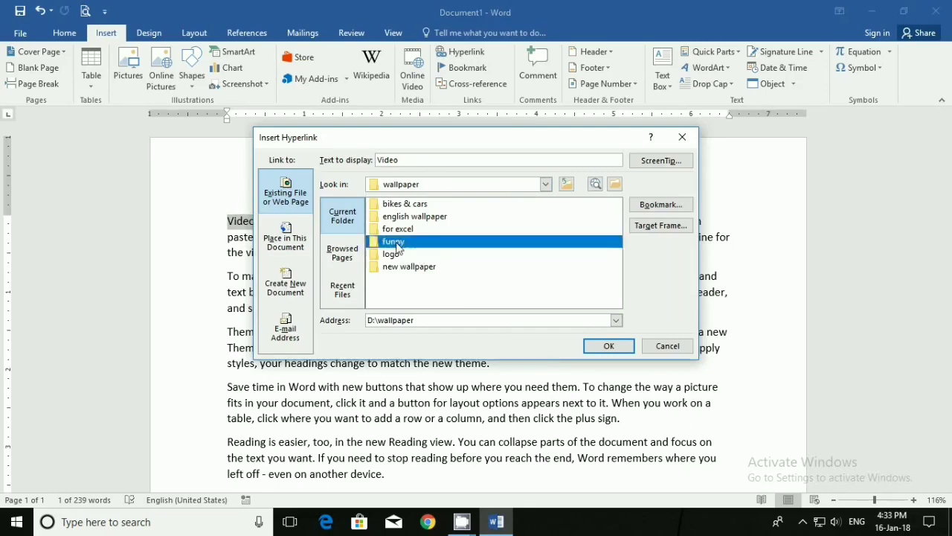
double_click(399, 245)
left_click(407, 269)
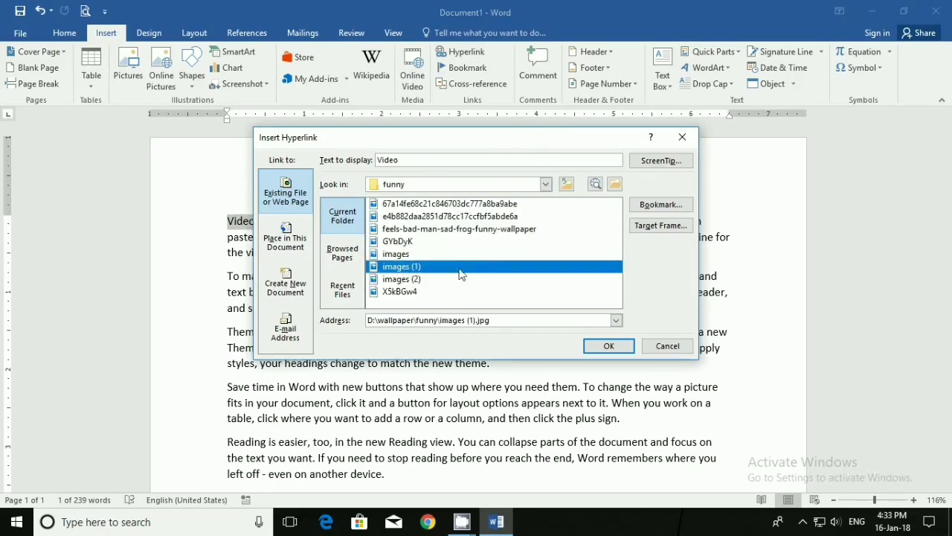
left_click(606, 346)
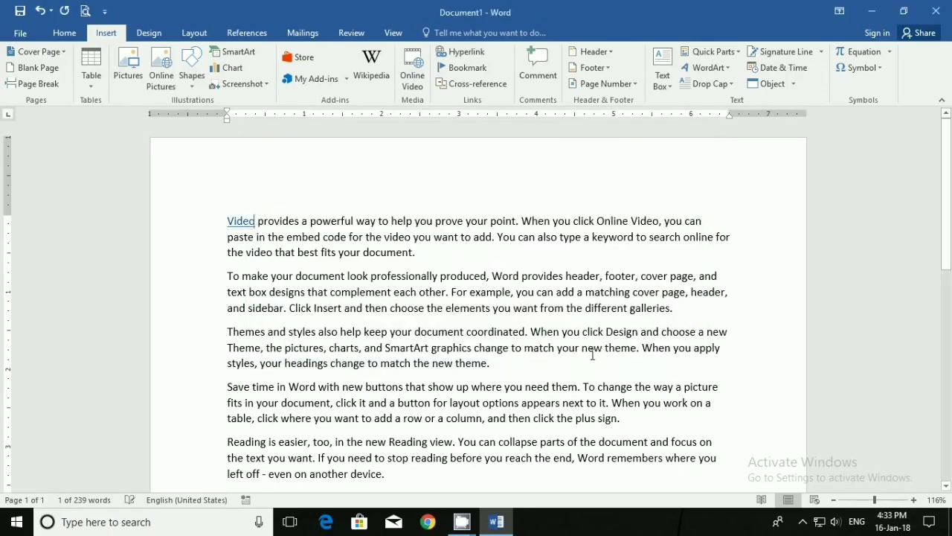
left_click(241, 232, "ctrl")
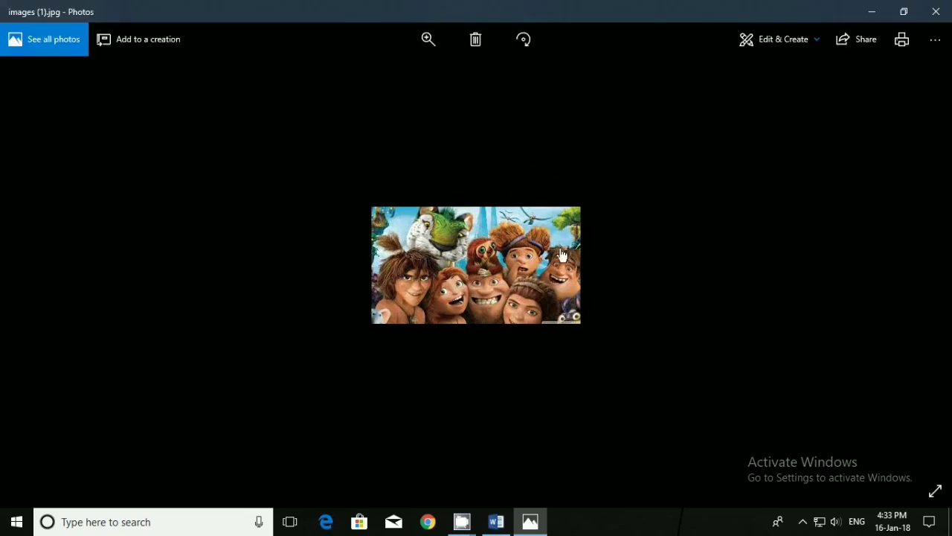
Close the images (1).jpg picture in Photos to return to Word
left_click(934, 10)
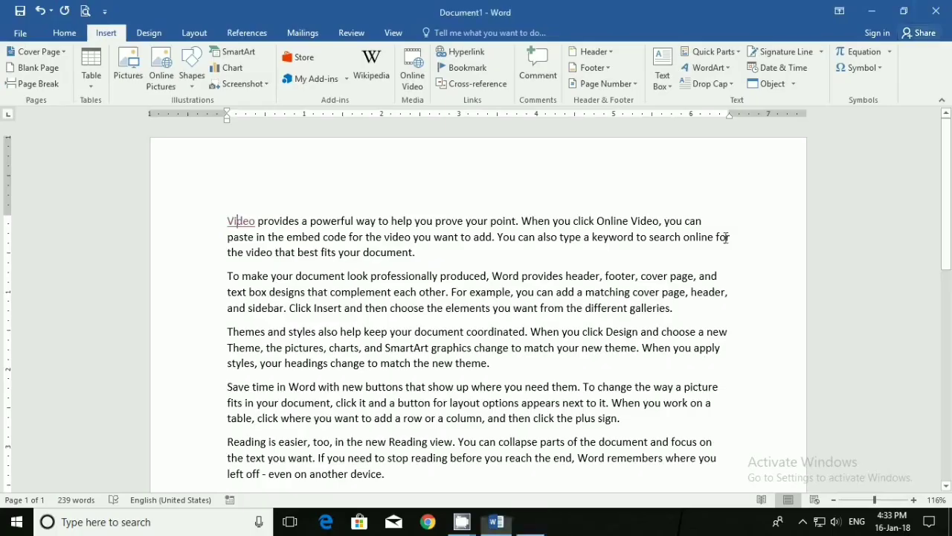
Use Remove Hyperlink from the Video link's context menu to restore plain text
right_click(245, 225)
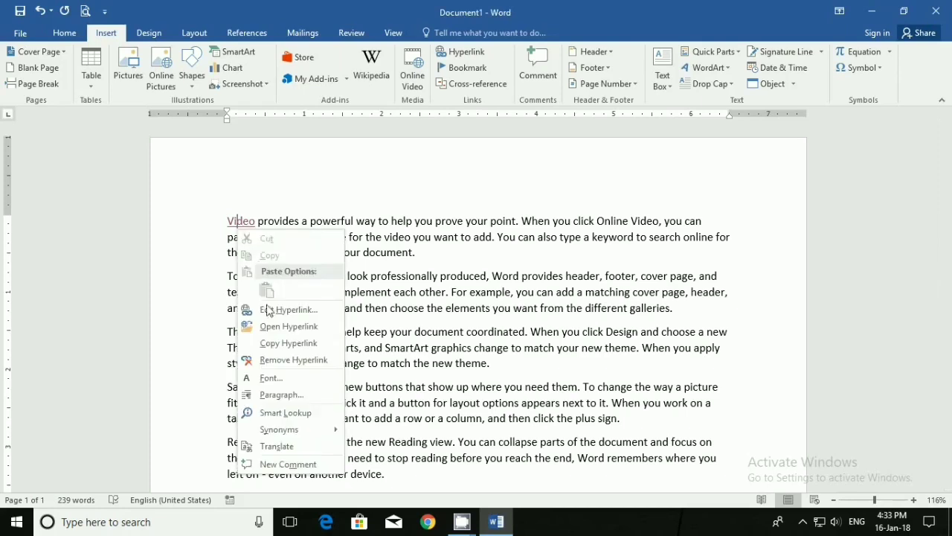
left_click(283, 360)
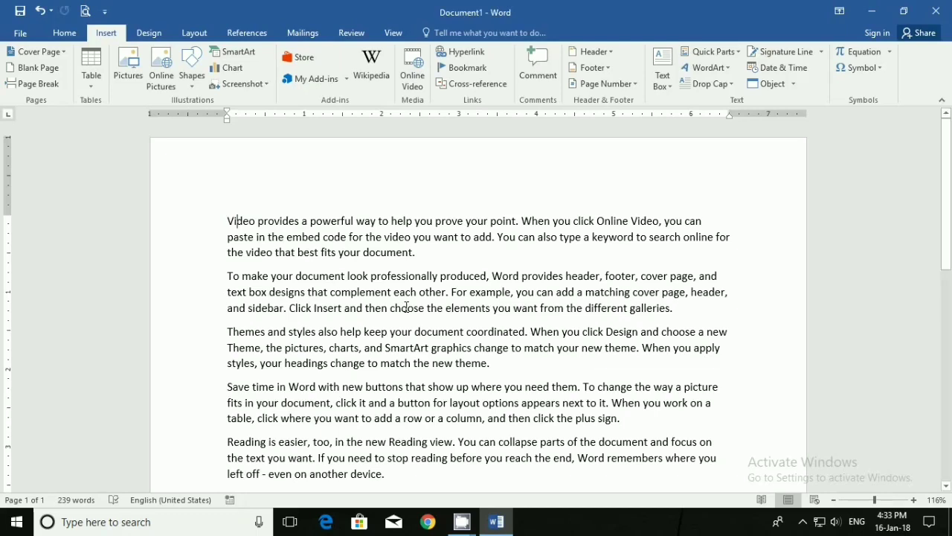
Close Word with Don't Save, then open the screen recorder's tray icon menu
left_click(936, 11)
left_click(476, 286)
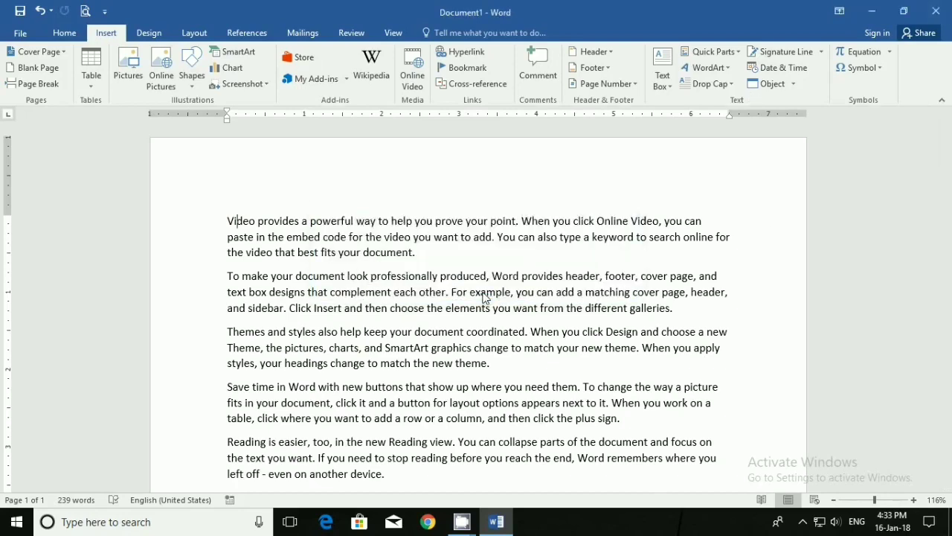
left_click(804, 521)
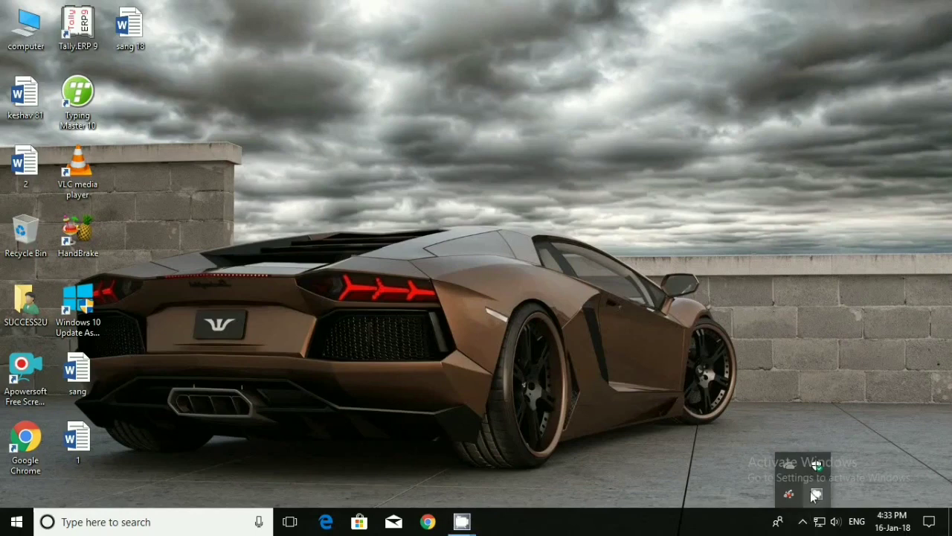
right_click(814, 491)
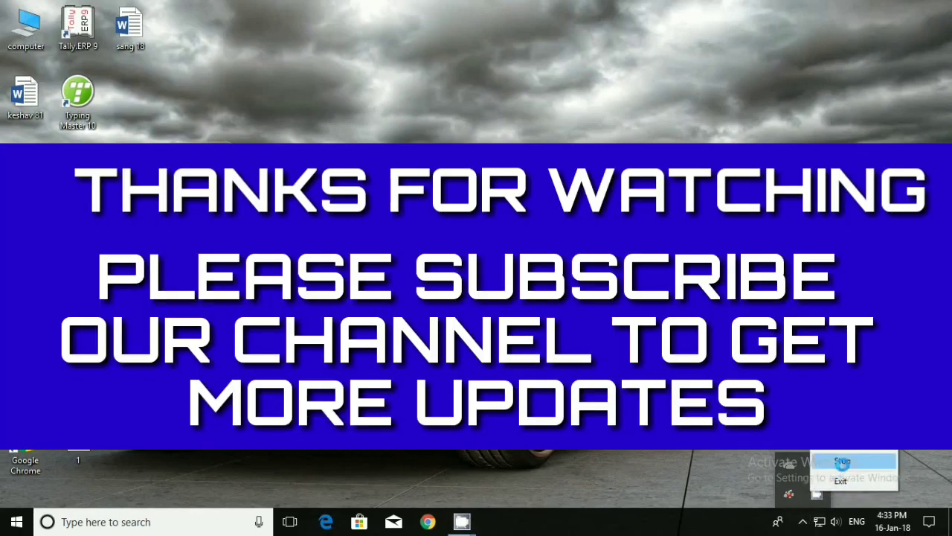